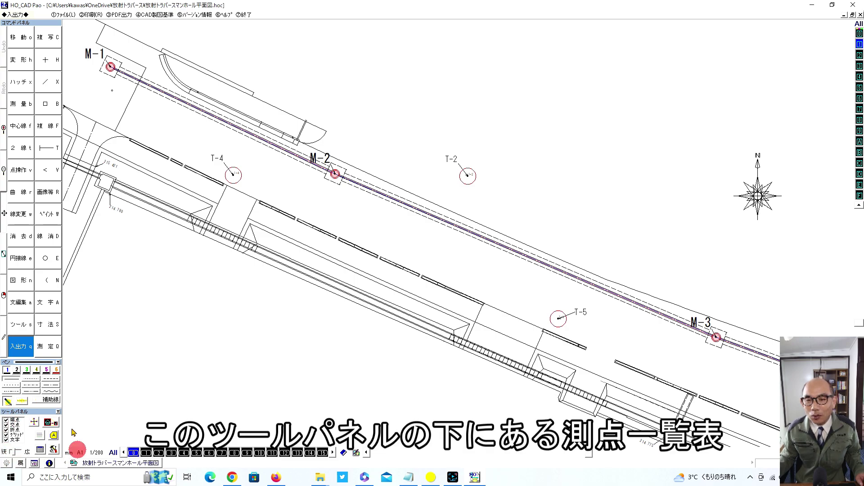
Open the survey point list's SIMAファイル読込 import dialog for coordinate files.
left_click(40, 449)
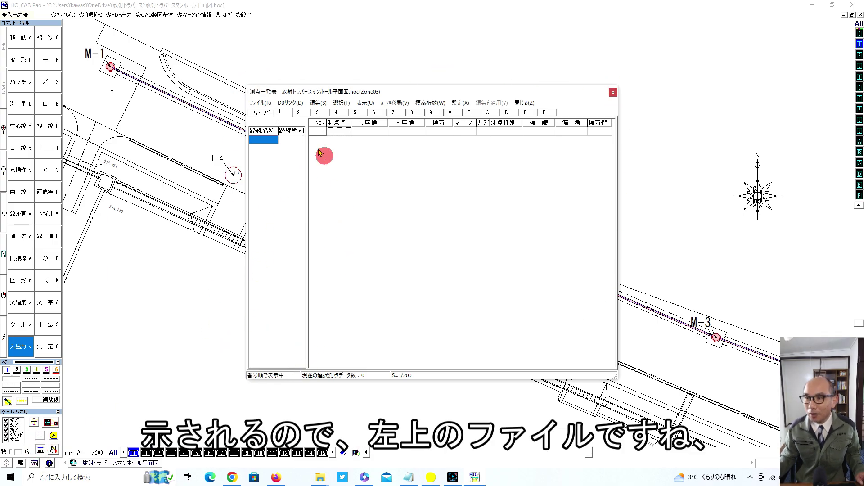
left_click(263, 105)
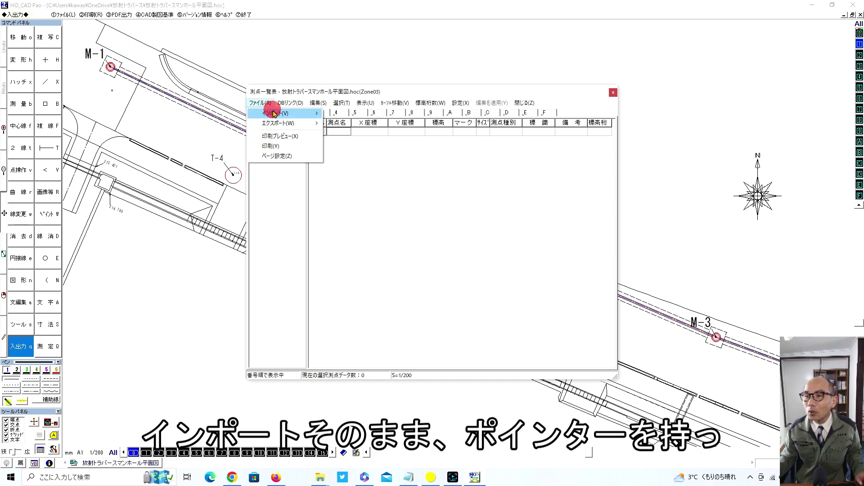
mouse_move(277, 113)
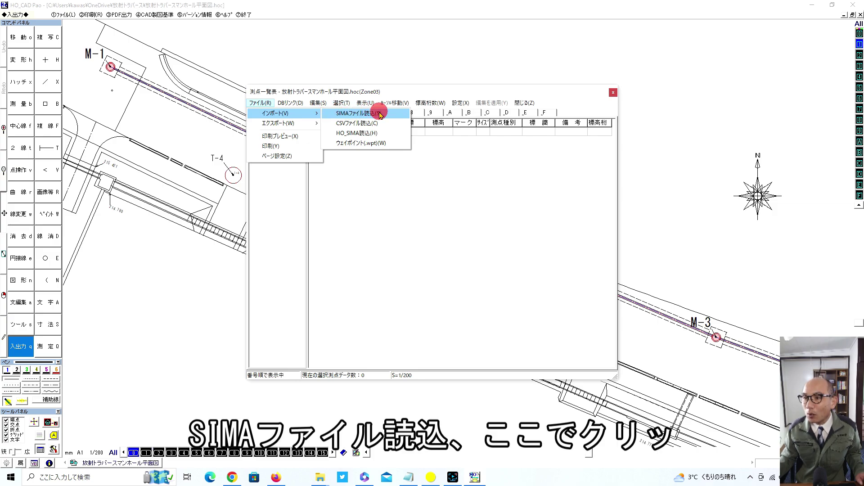
left_click(380, 114)
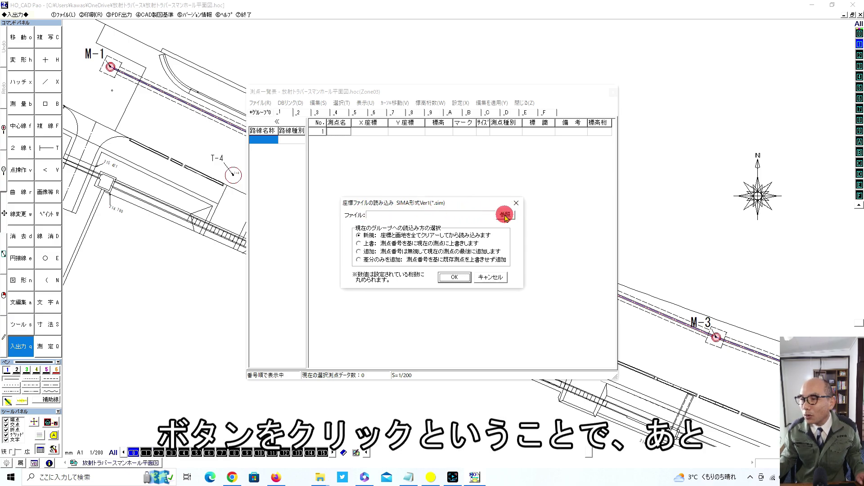
Load 基準点02.sim as new points, adding T-2 through T-7 with coordinates and elevations.
left_click(505, 216)
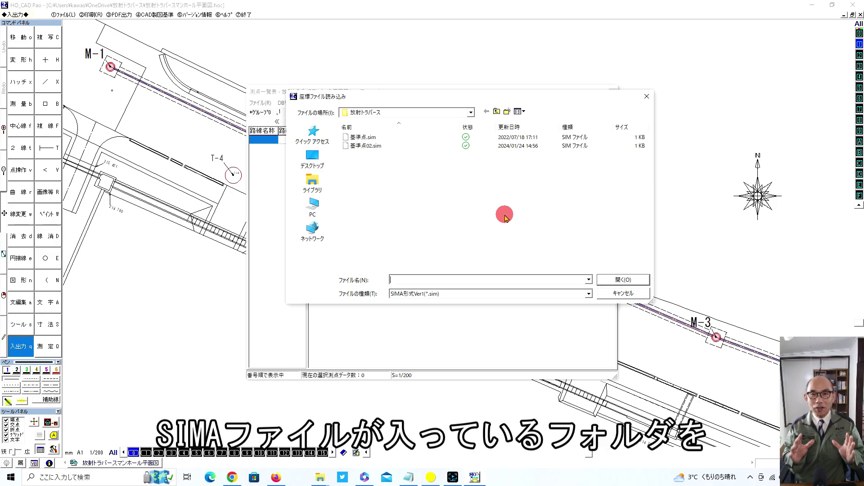
left_click(360, 147)
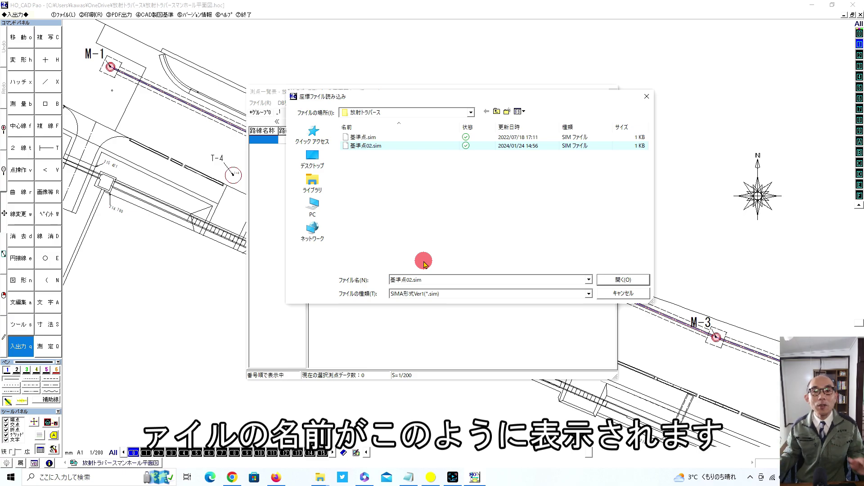
left_click(621, 281)
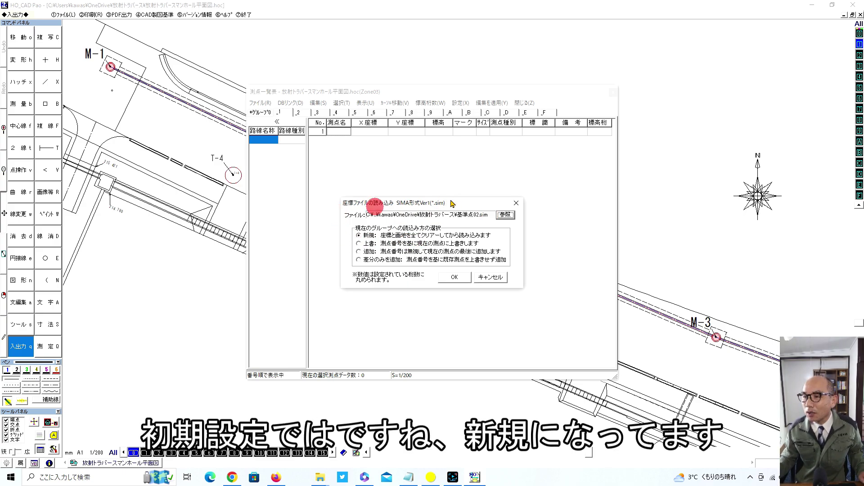
left_click(455, 276)
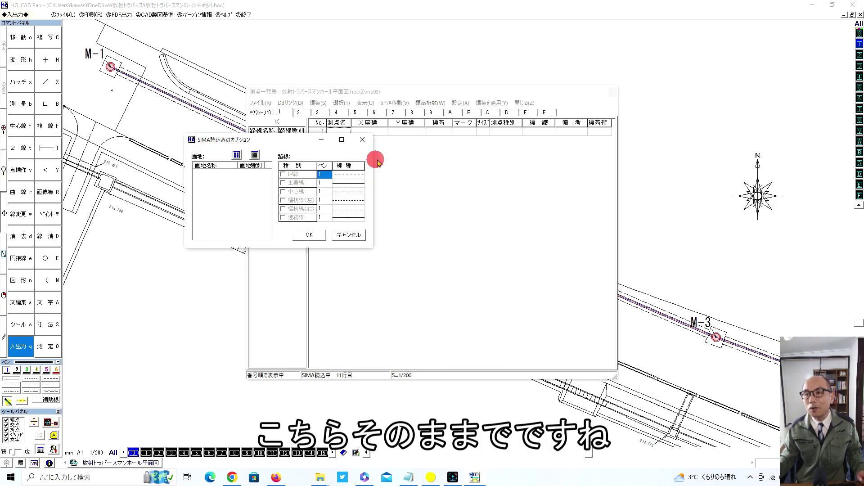
left_click(305, 235)
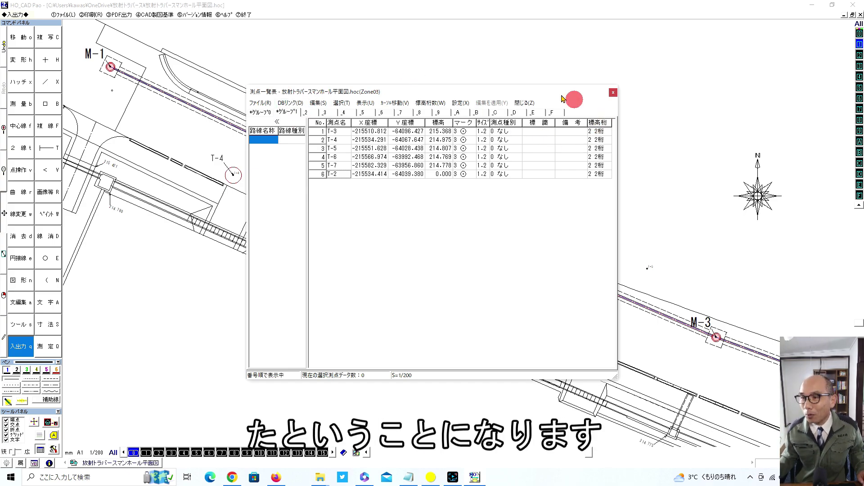
Close the point list and start ③座標系設定 from the 測量 commands.
left_click(530, 103)
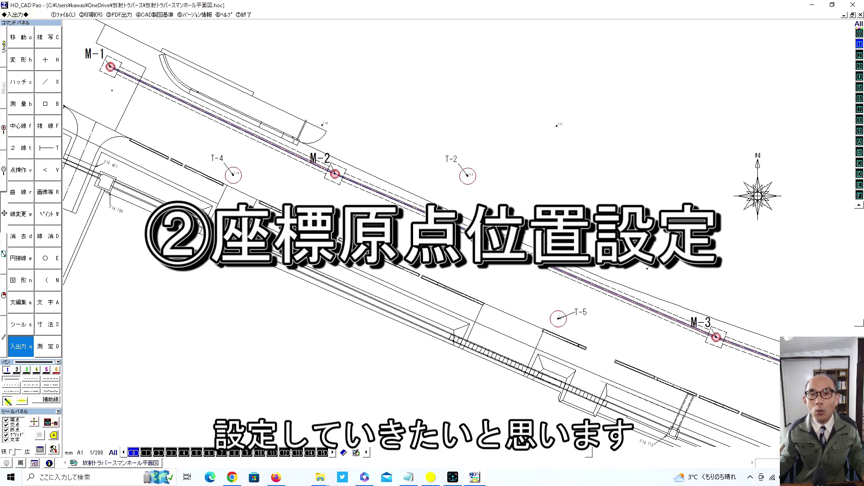
left_click(20, 103)
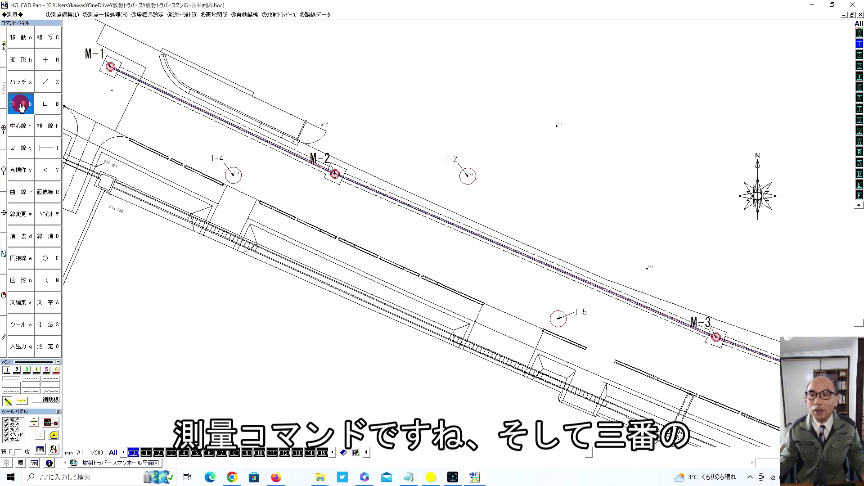
left_click(141, 21)
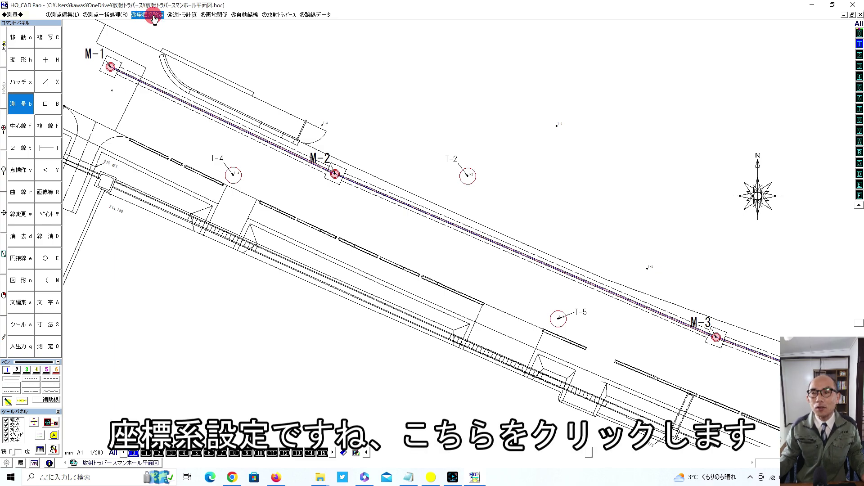
left_click(154, 15)
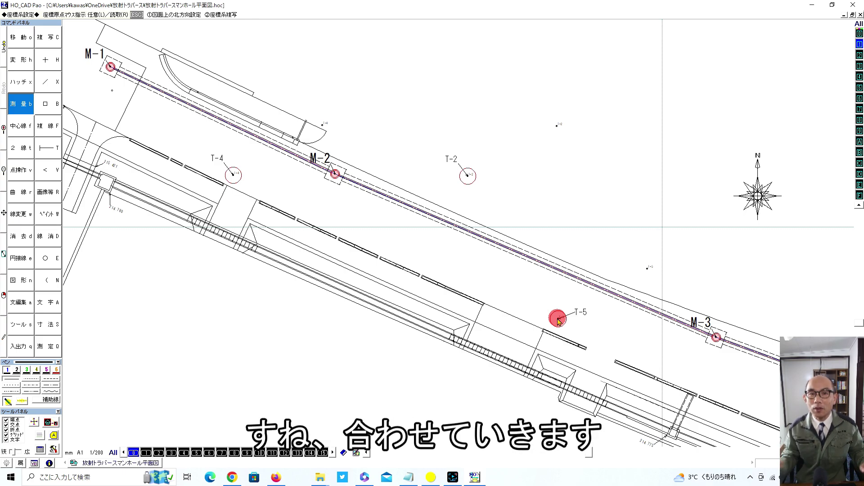
Set the base-point coordinates at T-5 by referencing T-5 from the imported point list.
scroll(557, 320, "up", 3)
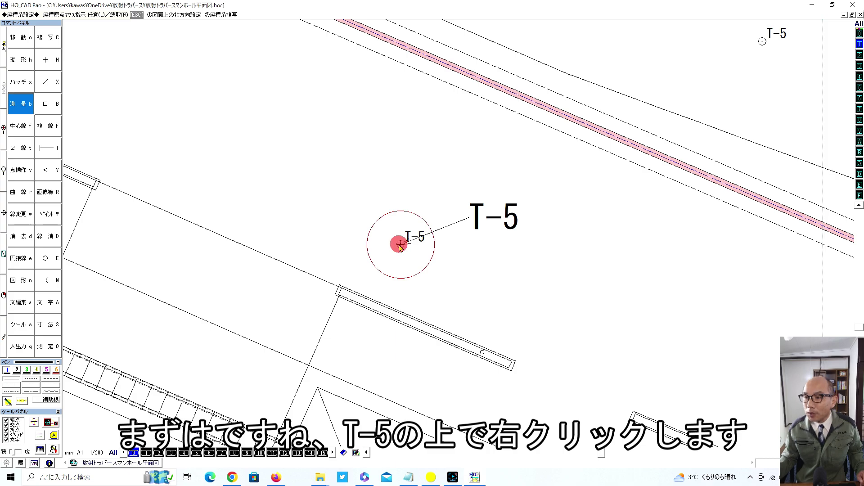
right_click(399, 245)
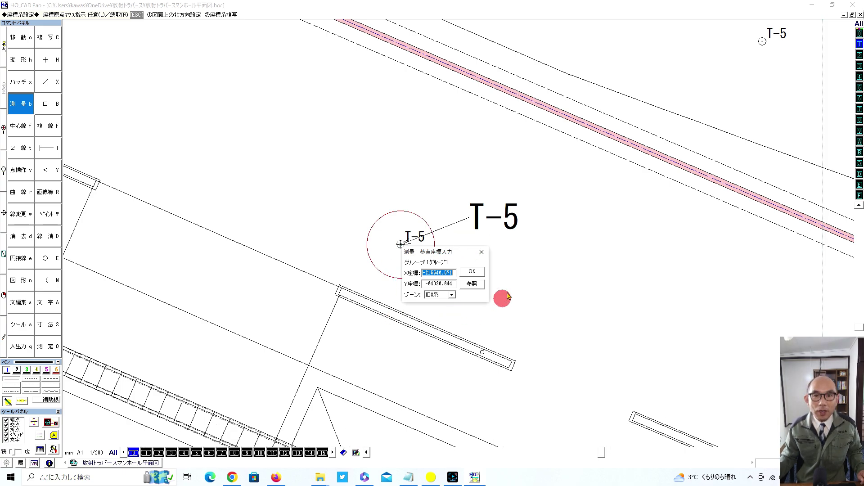
left_click(472, 283)
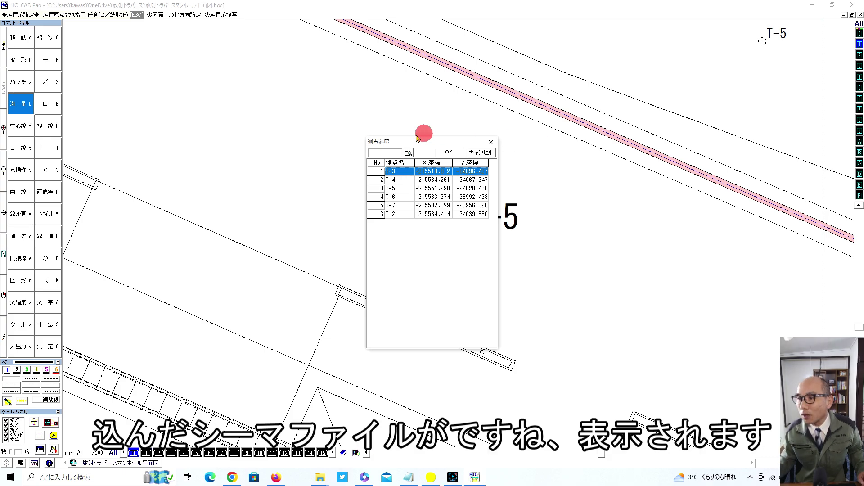
left_click(395, 189)
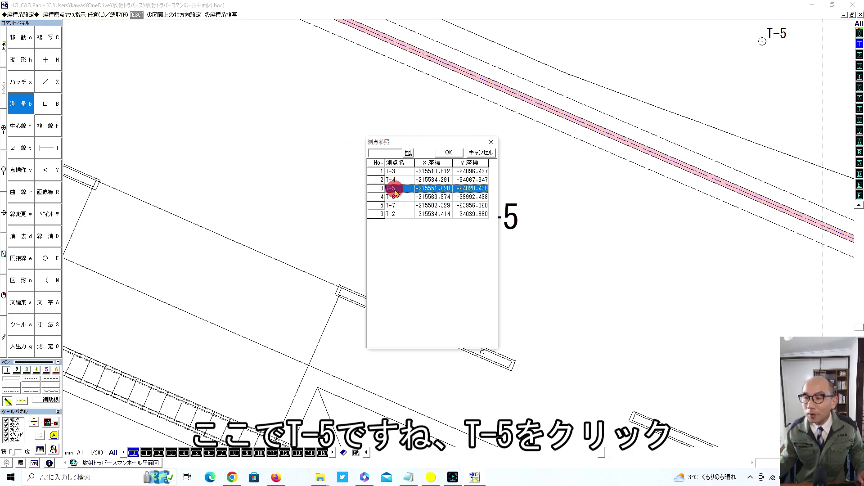
left_click(451, 153)
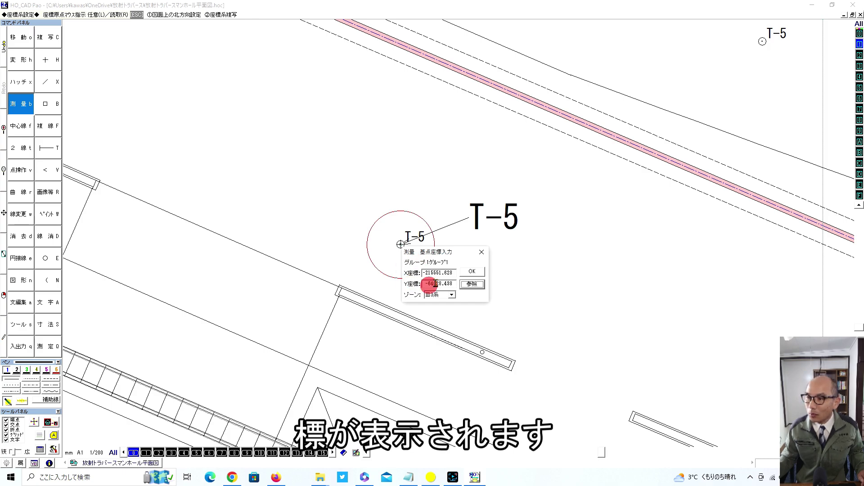
left_click(476, 271)
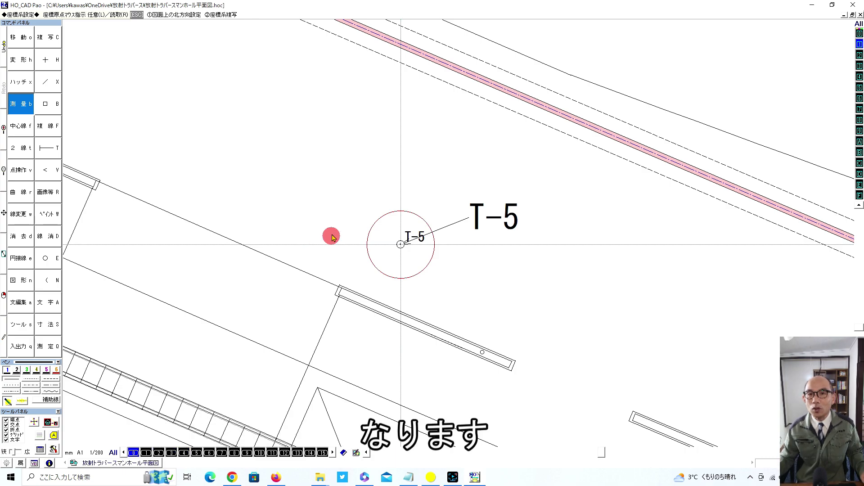
scroll(331, 232, "down", 5)
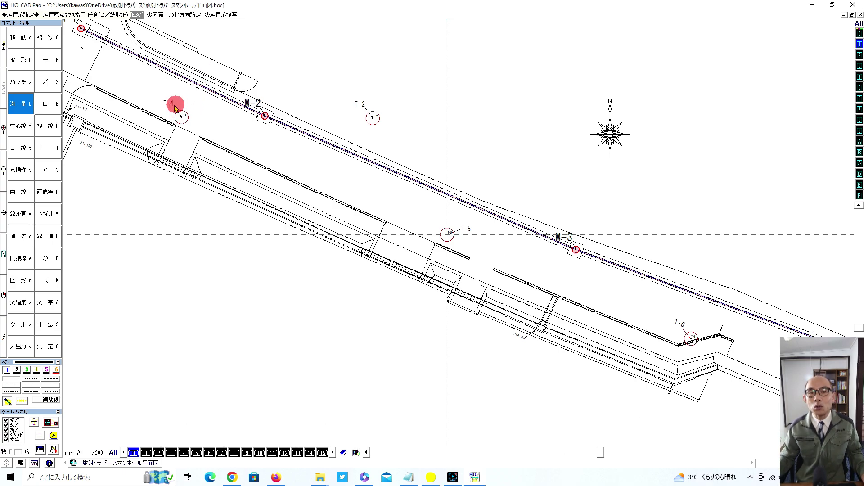
Leave the coordinate setup and register manhole M-1's centre as a survey point.
key("Escape")
left_click(61, 17)
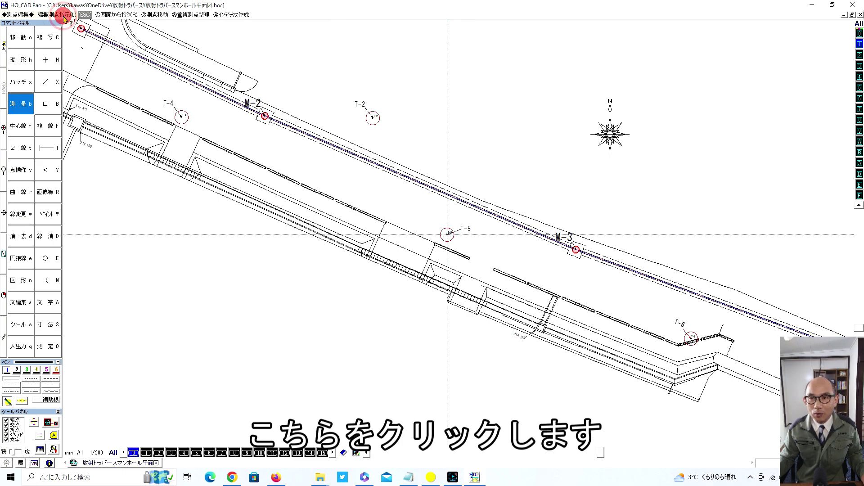
left_click(103, 17)
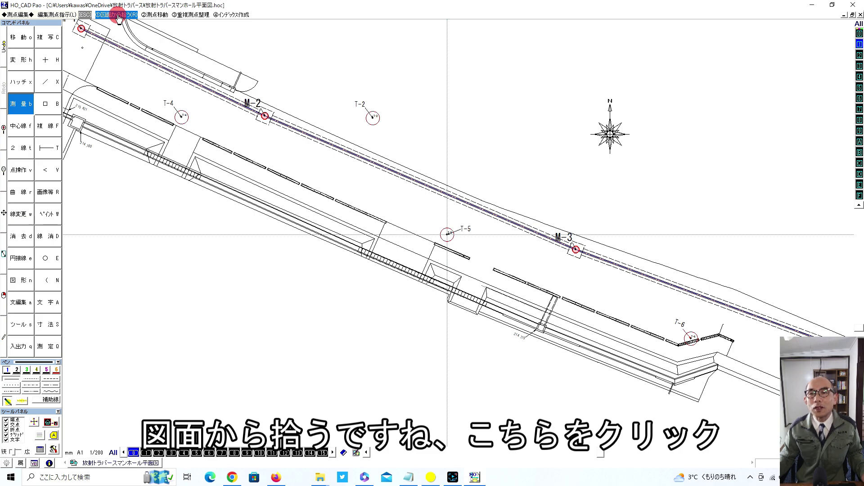
left_click(118, 16)
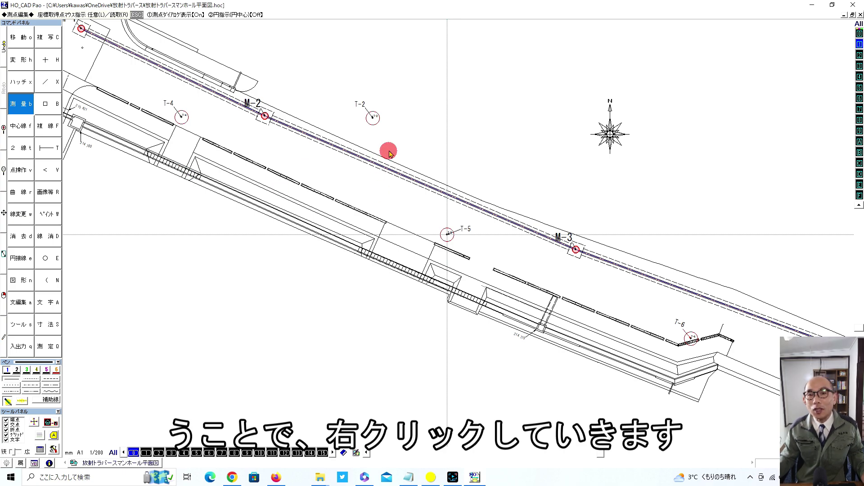
scroll(157, 61, "up", 3)
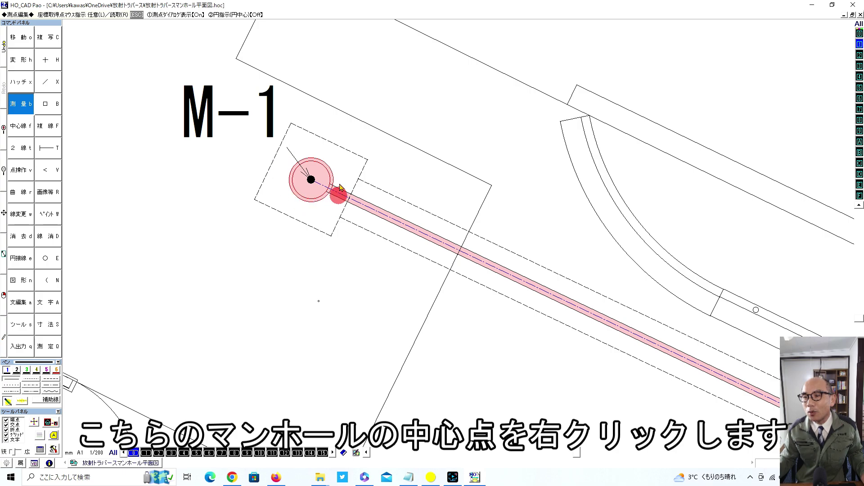
right_click(310, 180)
type("M")
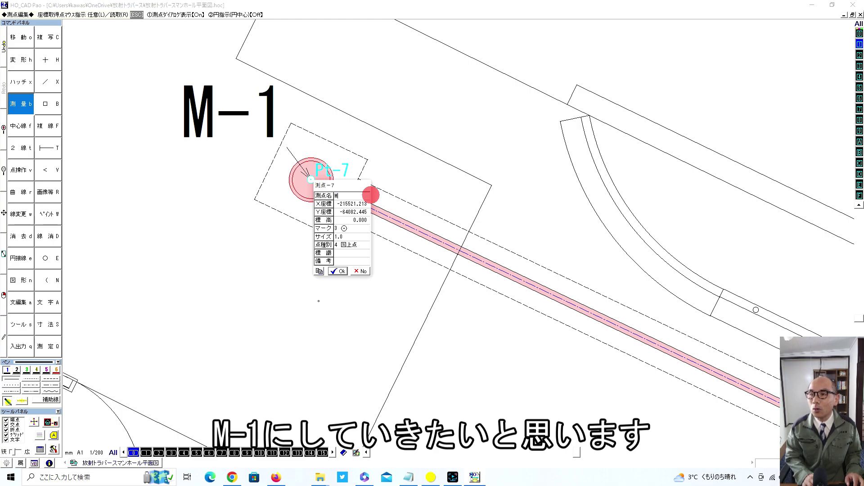
type("-1")
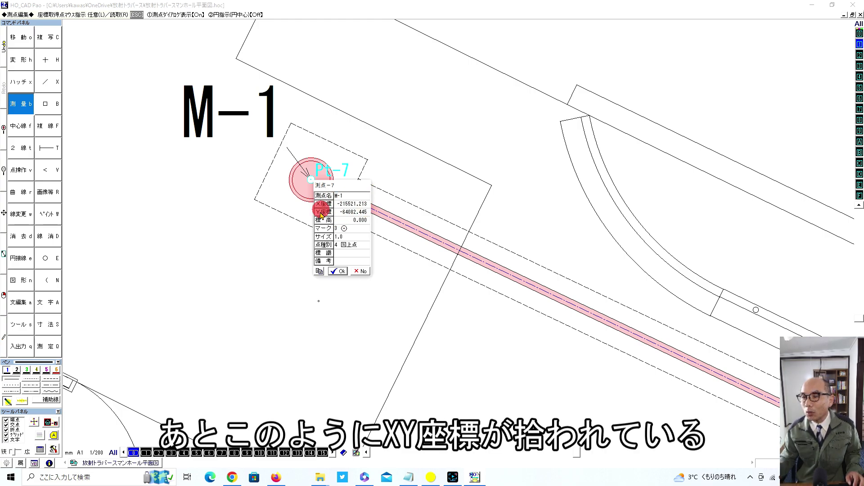
left_click(333, 273)
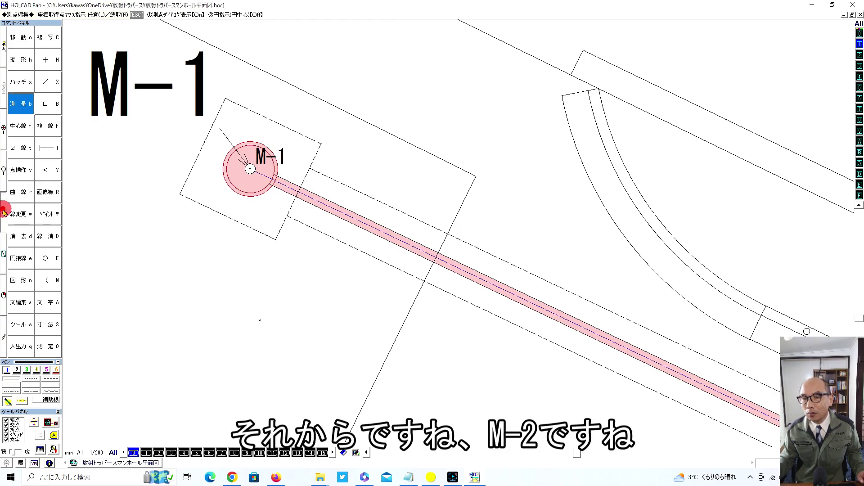
Register the M-2 and M-3 manhole centres as survey points 測点-8 and 測点-9.
scroll(593, 297, "up", 3)
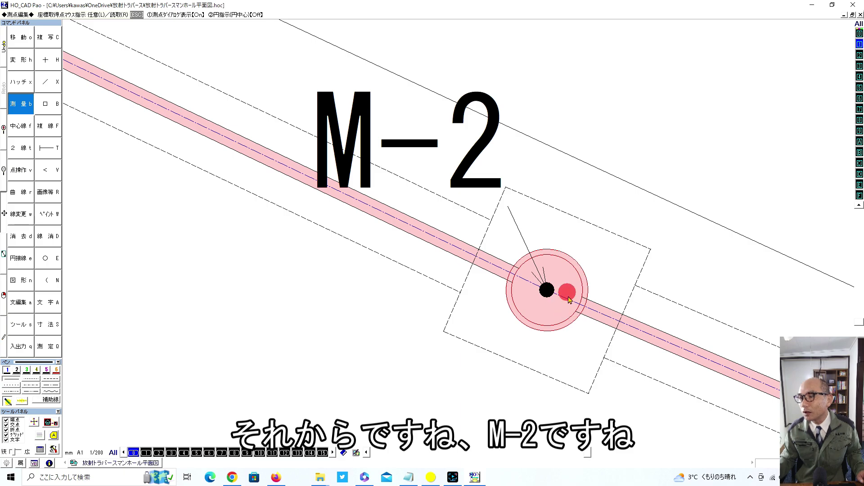
right_click(560, 307)
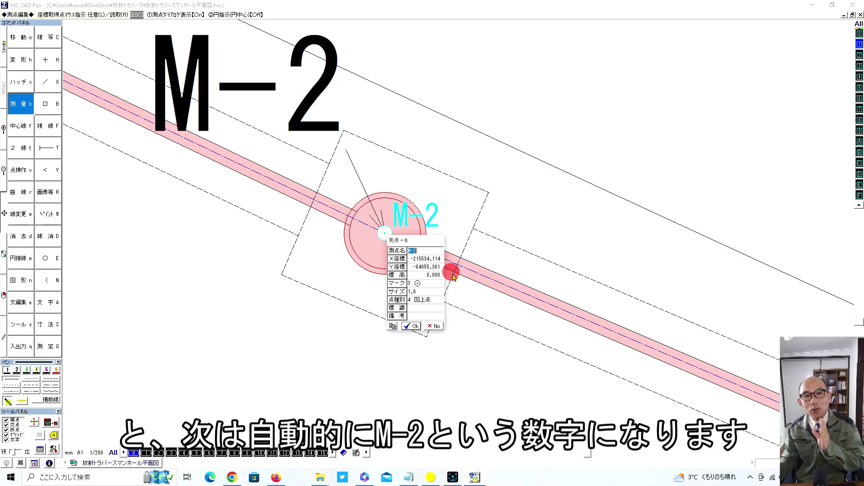
left_click(413, 327)
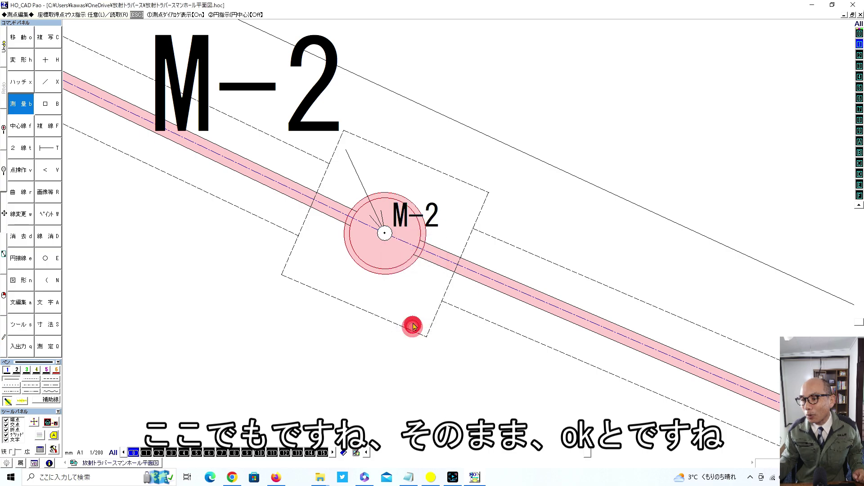
scroll(587, 328, "down", 3)
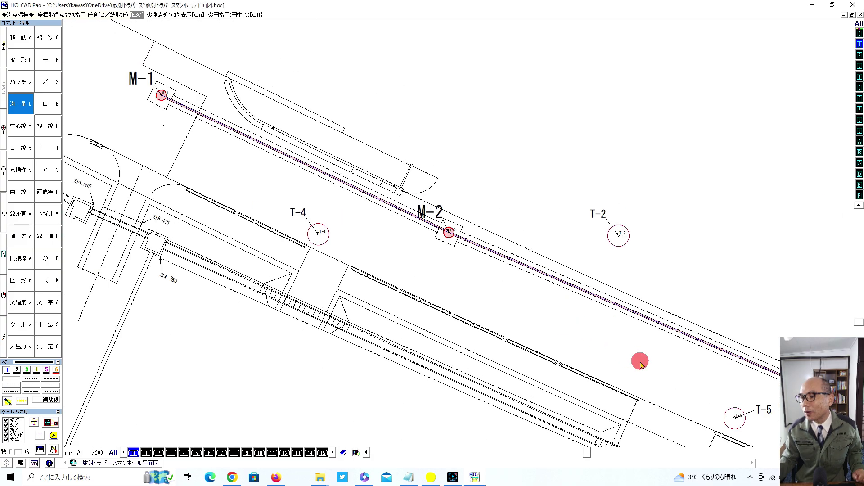
scroll(637, 357, "down", 2)
scroll(684, 328, "up", 5)
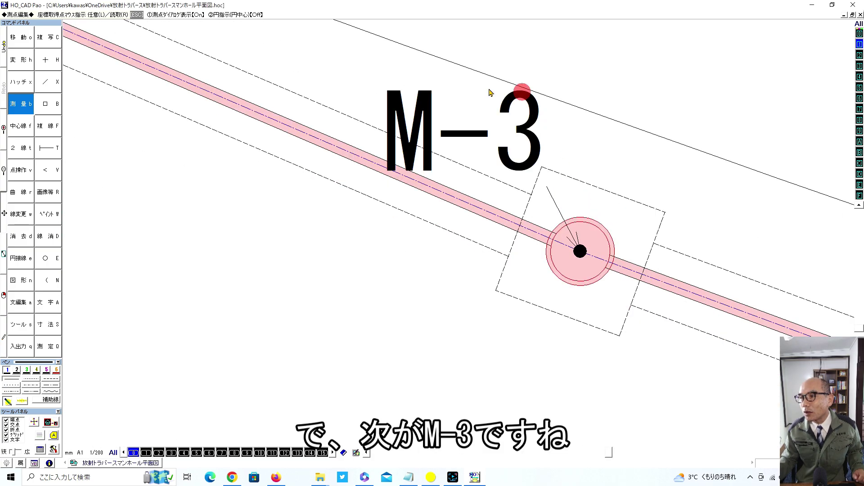
right_click(581, 252)
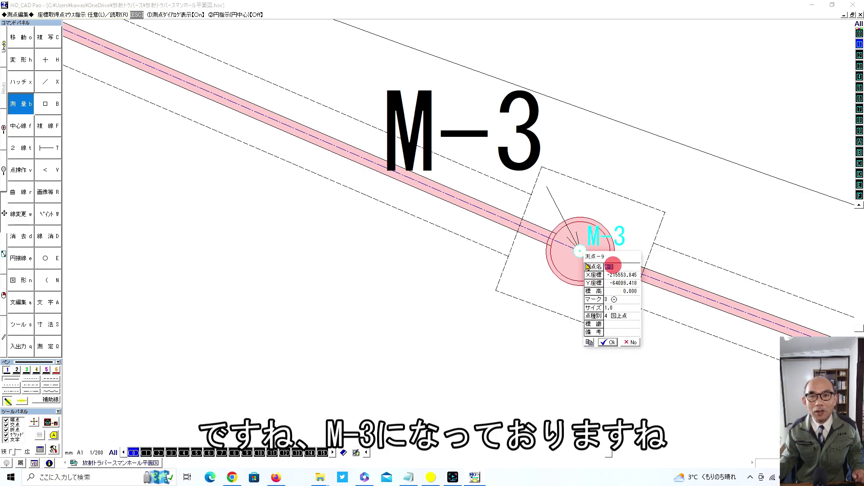
left_click(607, 343)
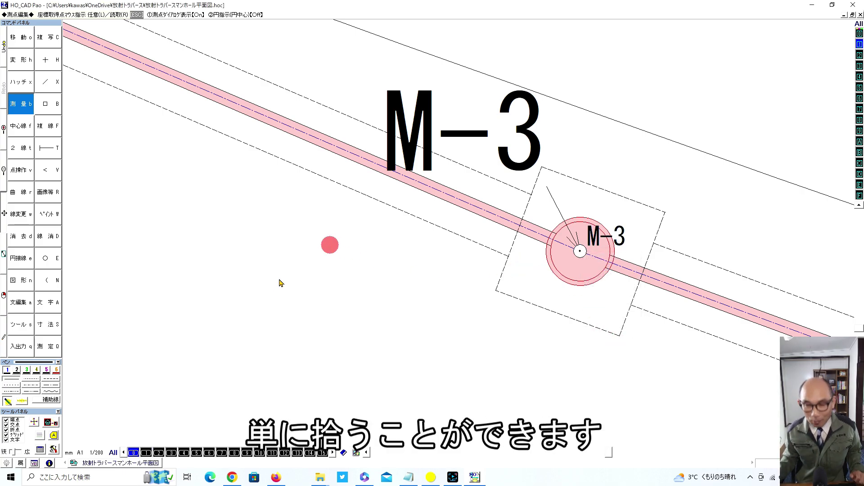
scroll(279, 283, "down", 2)
scroll(280, 283, "down", 3)
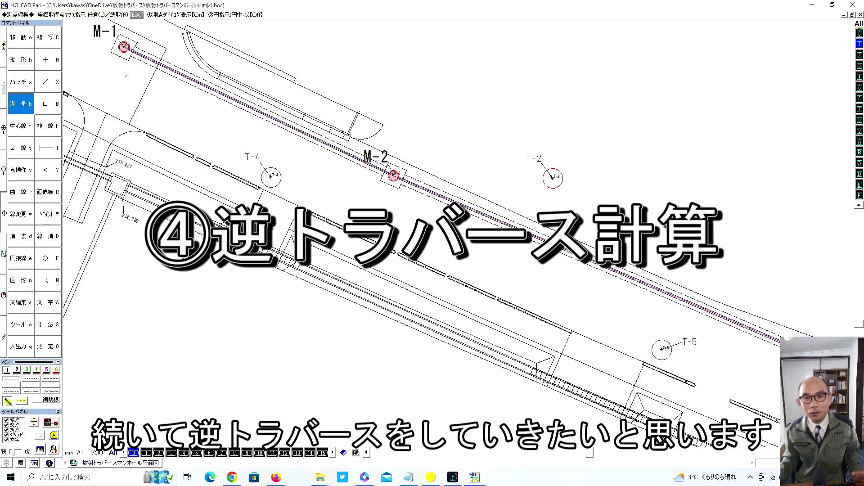
Start ⑤逆トラバース計算 and pick T-4 as the backsight point.
left_click(17, 104)
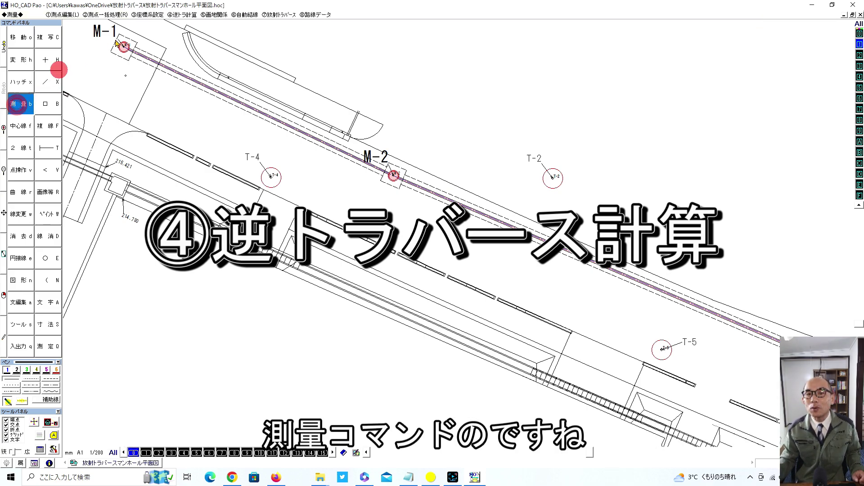
left_click(189, 15)
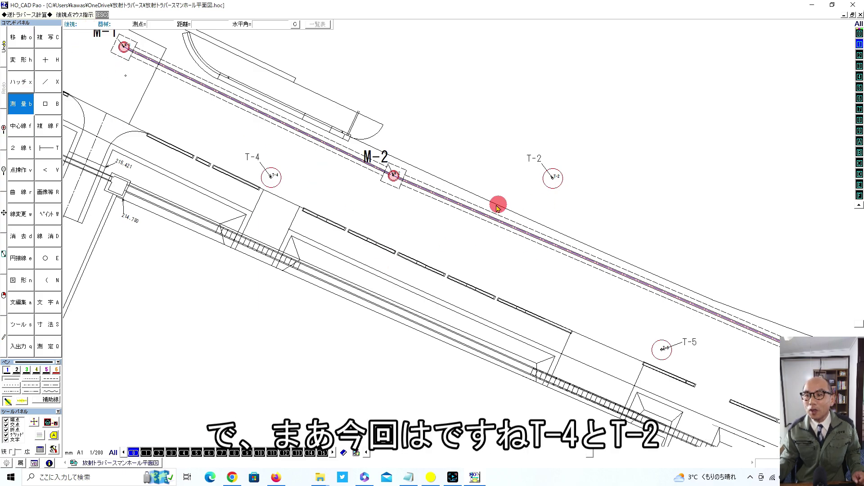
scroll(294, 167, "up", 2)
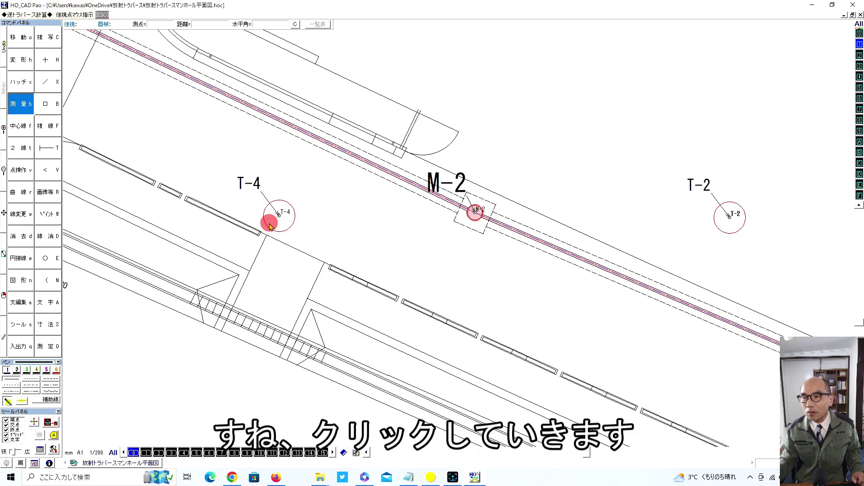
scroll(266, 225, "up", 2)
left_click(373, 215)
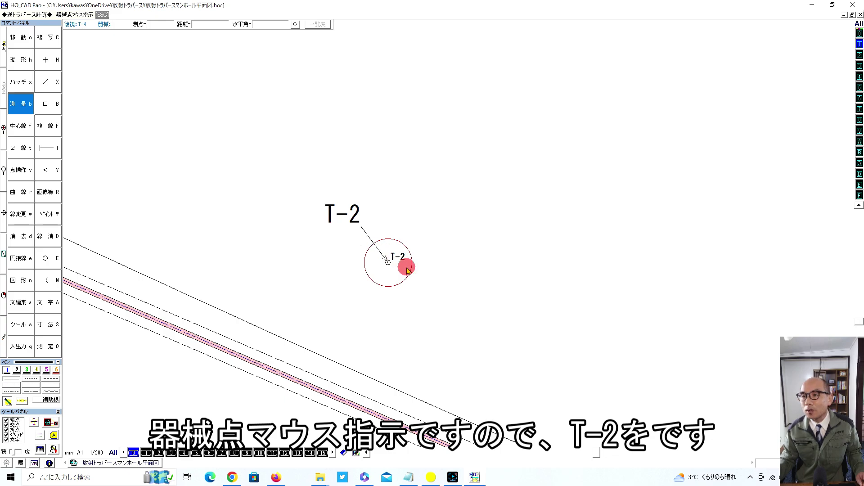
Pick T-2 as the instrument point and M-1 as the first point to compute.
left_click(389, 263)
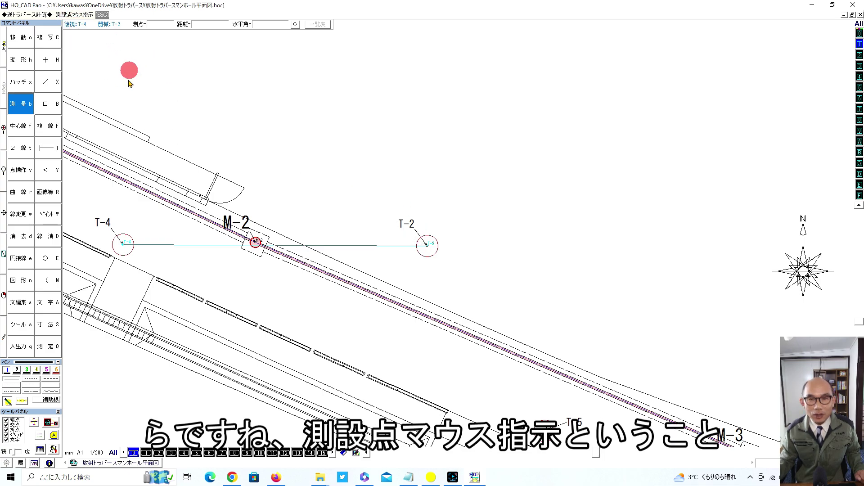
scroll(264, 212, "up", 1)
scroll(225, 180, "up", 1)
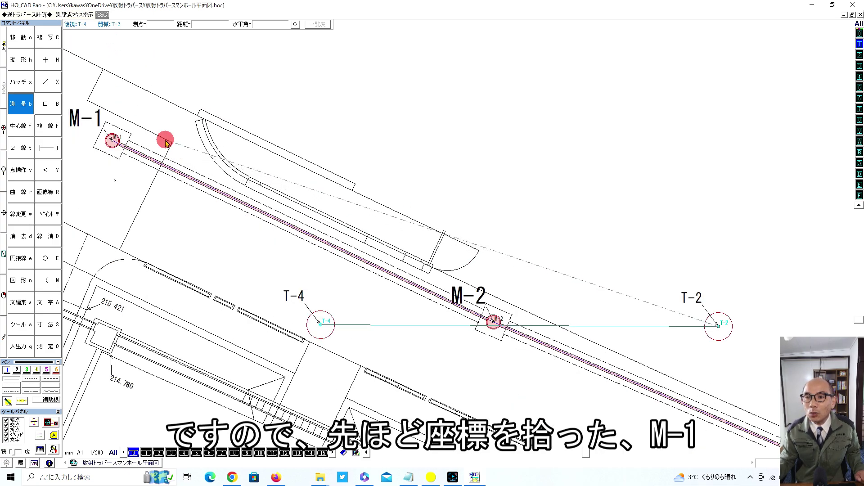
scroll(178, 146, "down", 1)
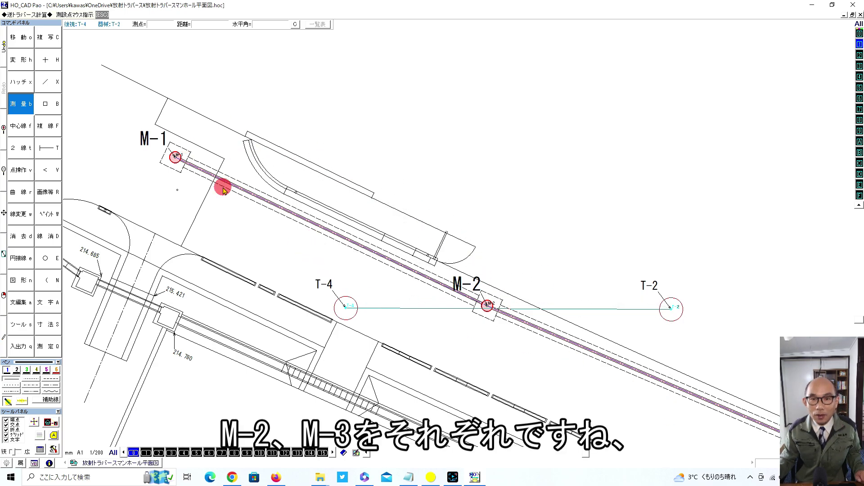
scroll(222, 187, "up", 1)
scroll(554, 179, "up", 1)
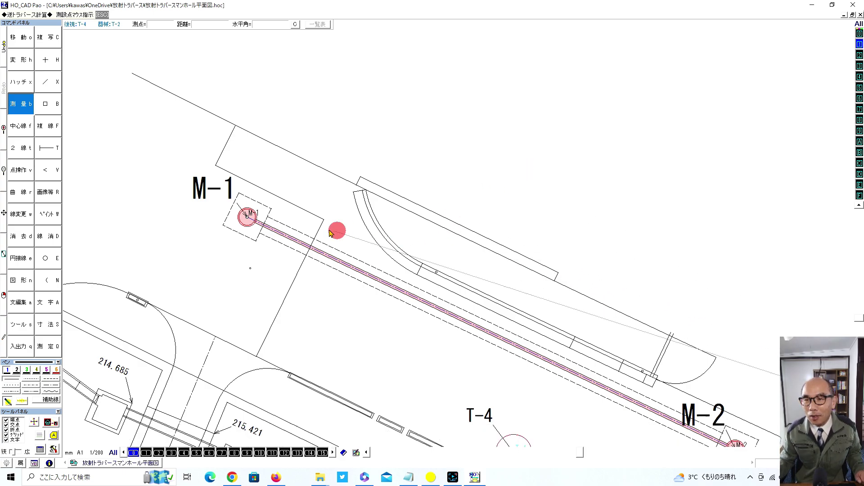
left_click(247, 219)
Add M-2 and M-3 as points to compute and show the 一覧表 results table.
scroll(472, 359, "up", 1)
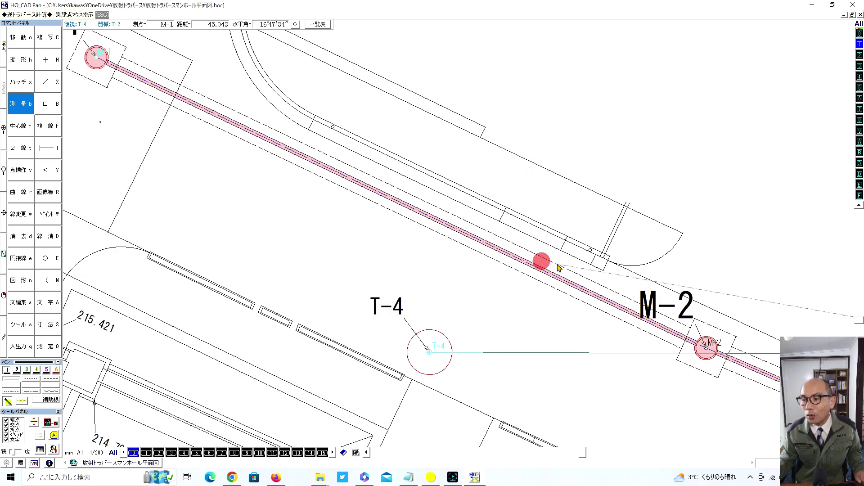
left_click(713, 351)
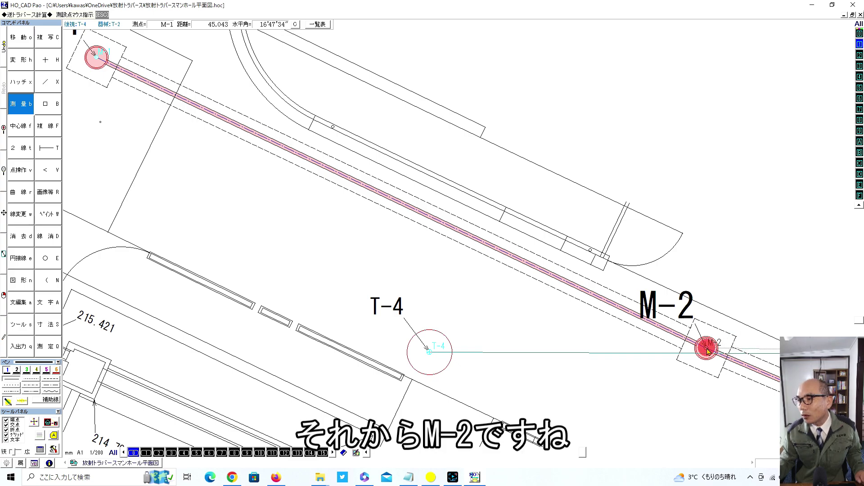
left_click(719, 373)
scroll(685, 332, "up", 3)
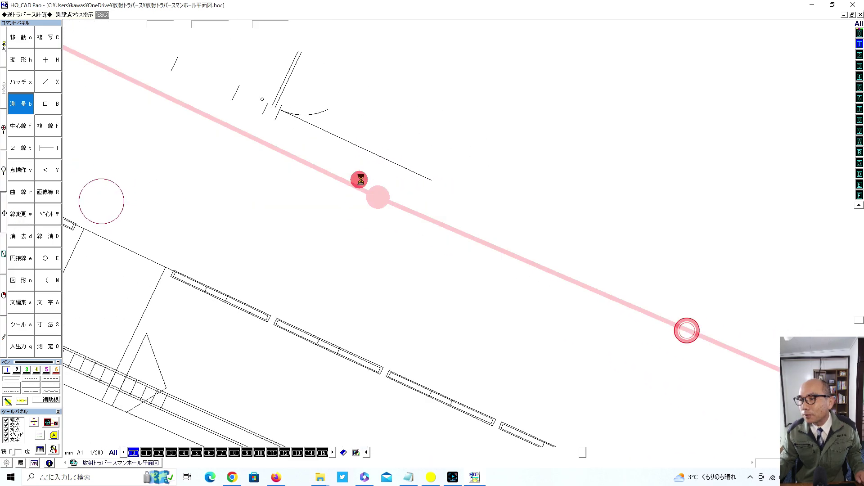
scroll(390, 224, "down", 3)
scroll(593, 333, "down", 2)
scroll(399, 268, "up", 2)
scroll(399, 268, "down", 2)
scroll(419, 303, "up", 2)
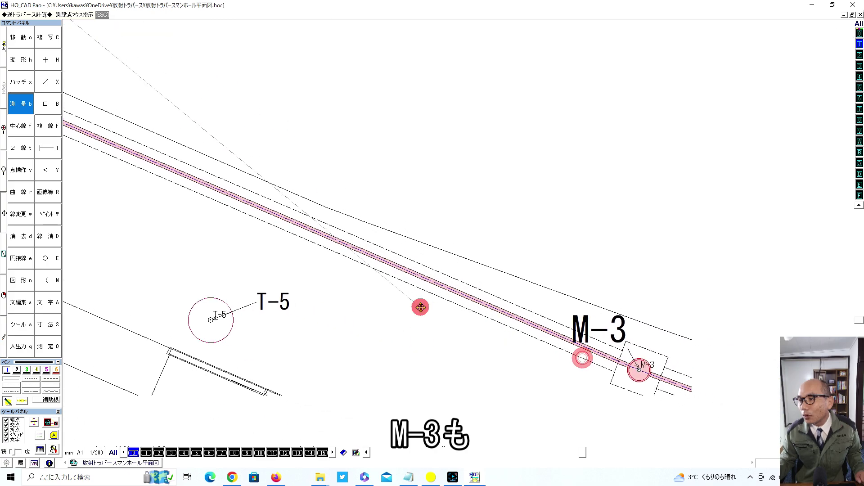
left_click(639, 372)
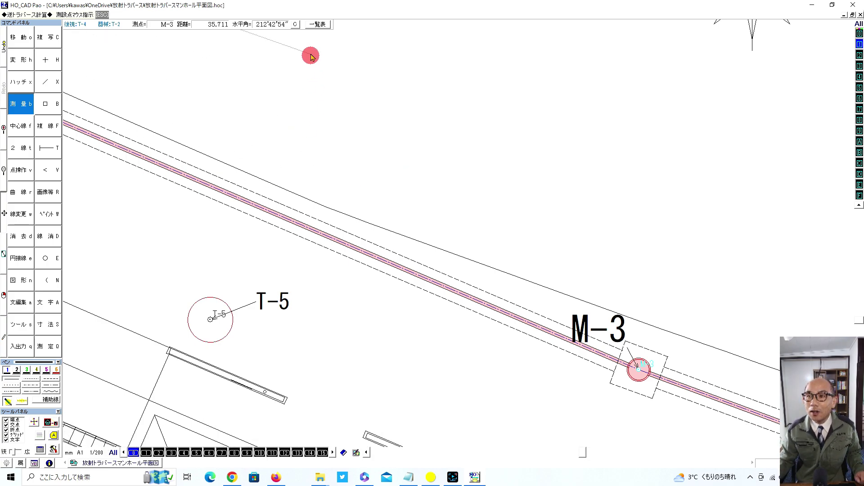
left_click(319, 25)
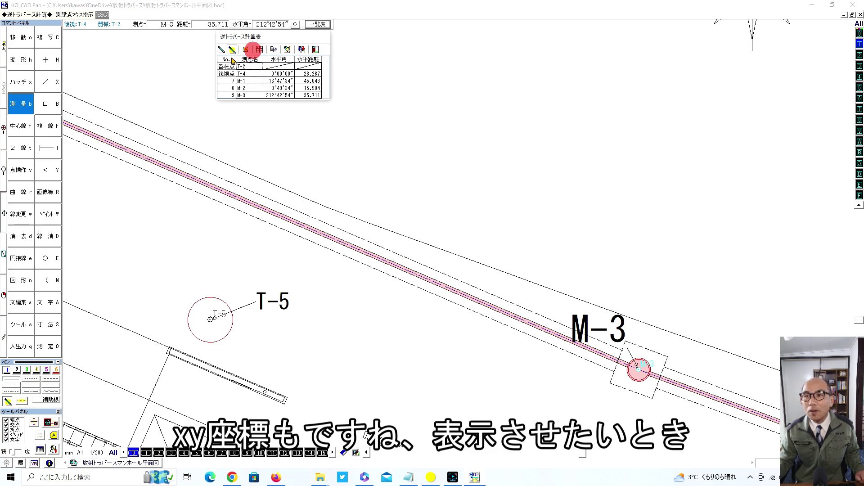
Show X/Y coordinates in the traverse table and copy it to the clipboard.
left_click(260, 49)
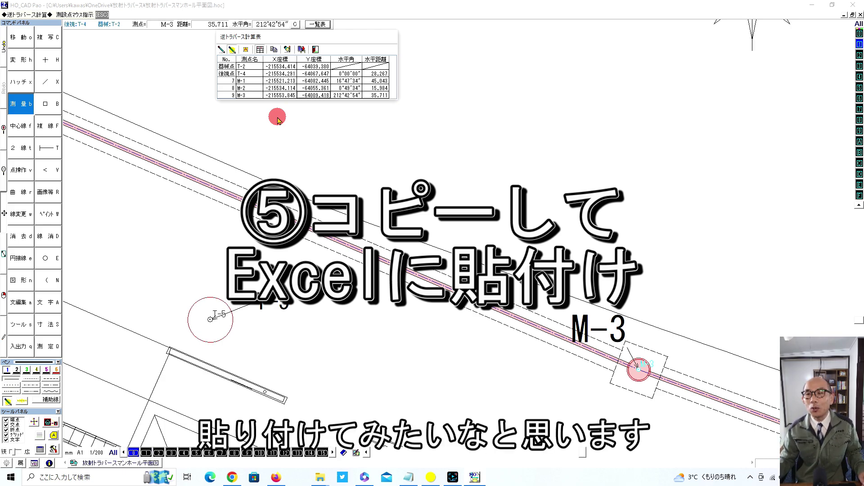
left_click(273, 49)
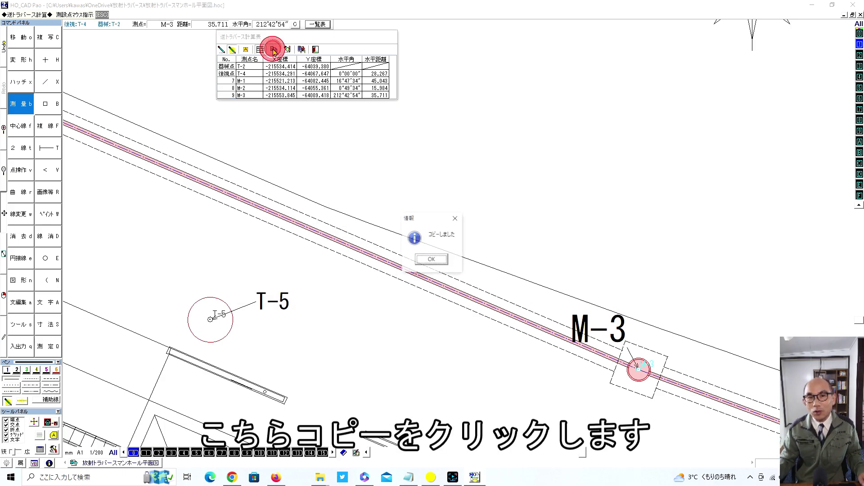
left_click(433, 260)
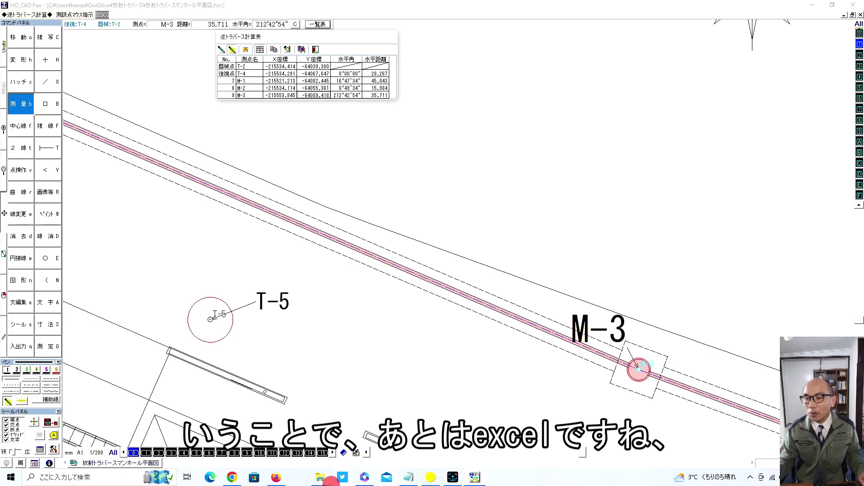
Paste the copied traverse table into the browser workbook's Sheet1 at A1, filling A1:F6.
left_click(232, 477)
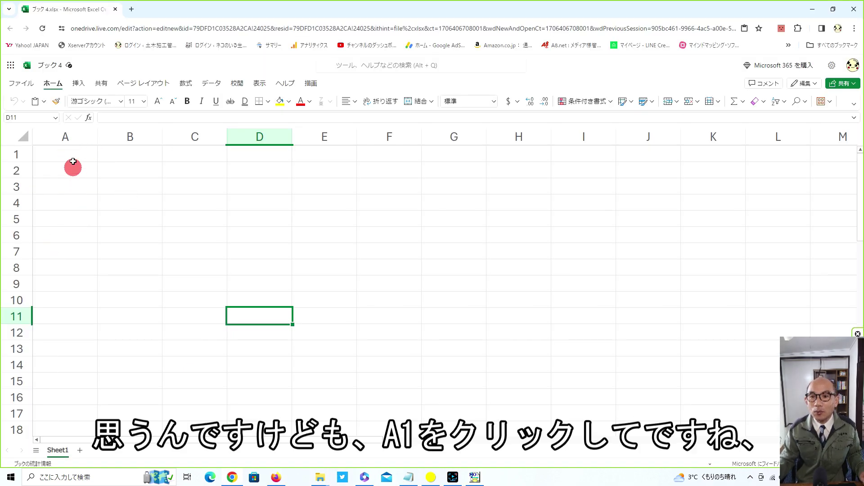
left_click(64, 153)
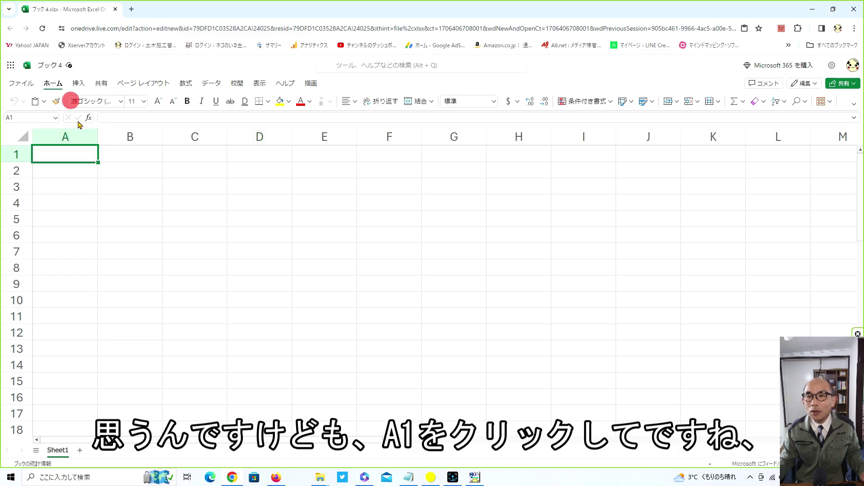
left_click(35, 103)
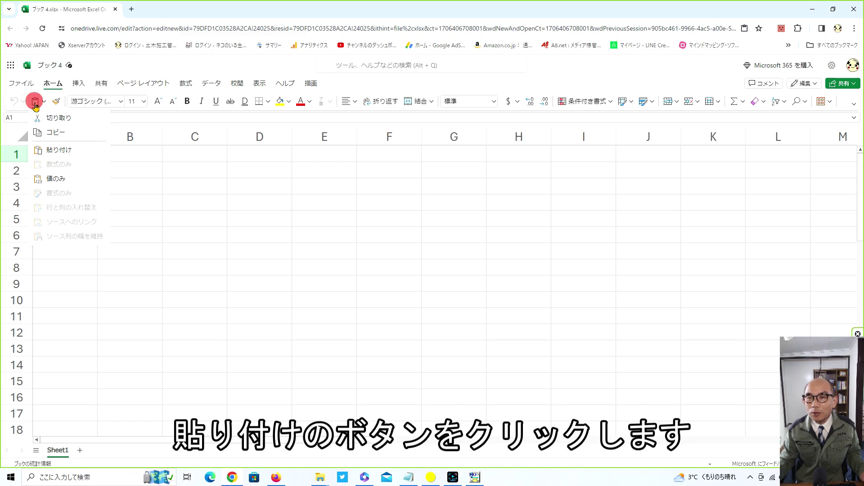
left_click(49, 150)
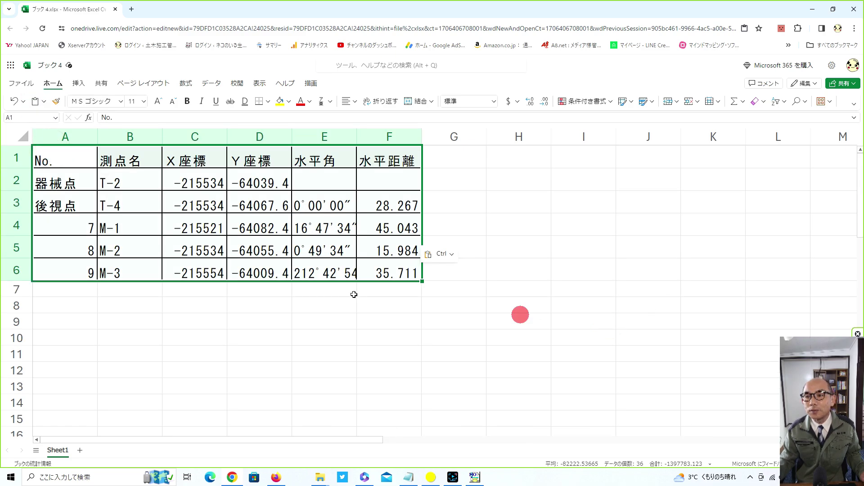